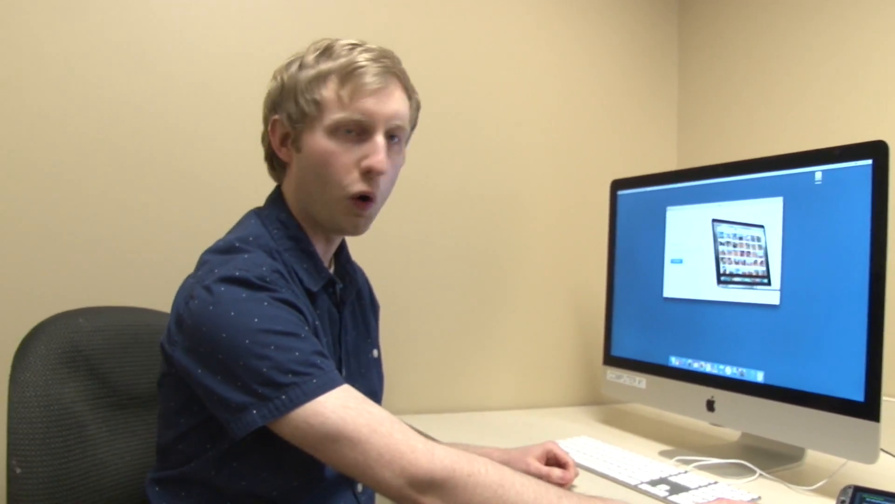
key(super+q)
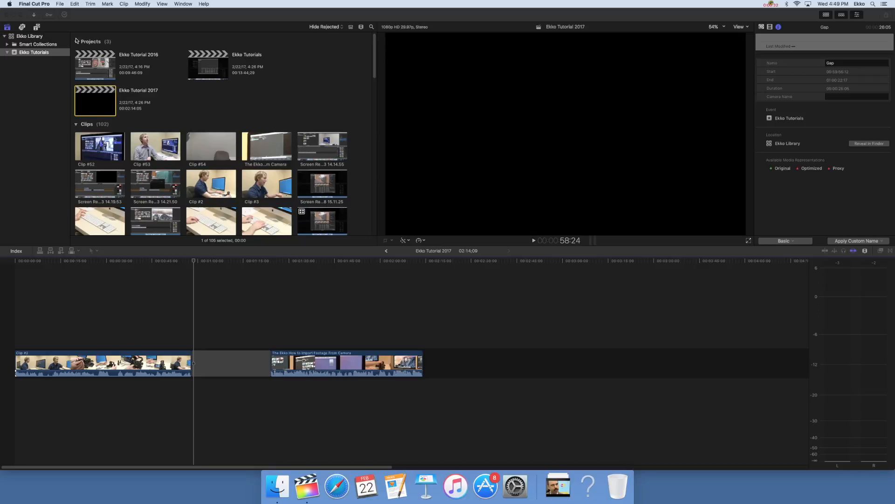
Step: Create a new event named Example Package in the Ekko Library, together with a new project
click(60, 3)
mouse_move(64, 13)
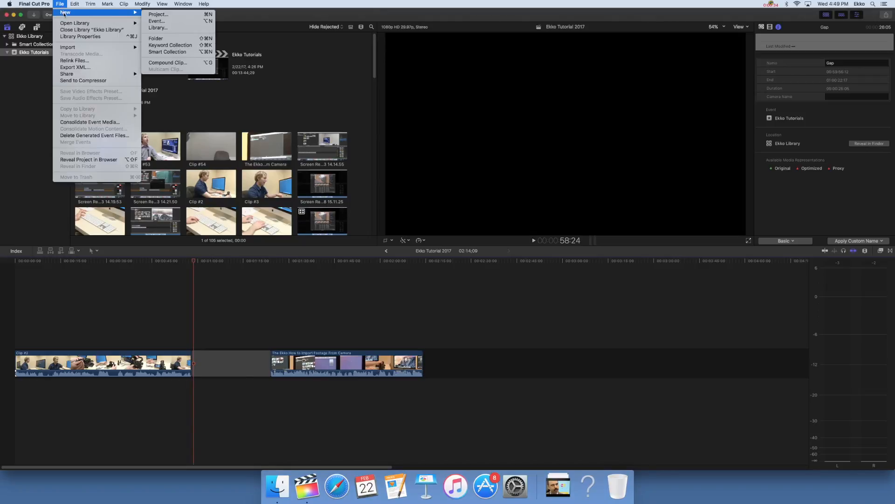
click(157, 14)
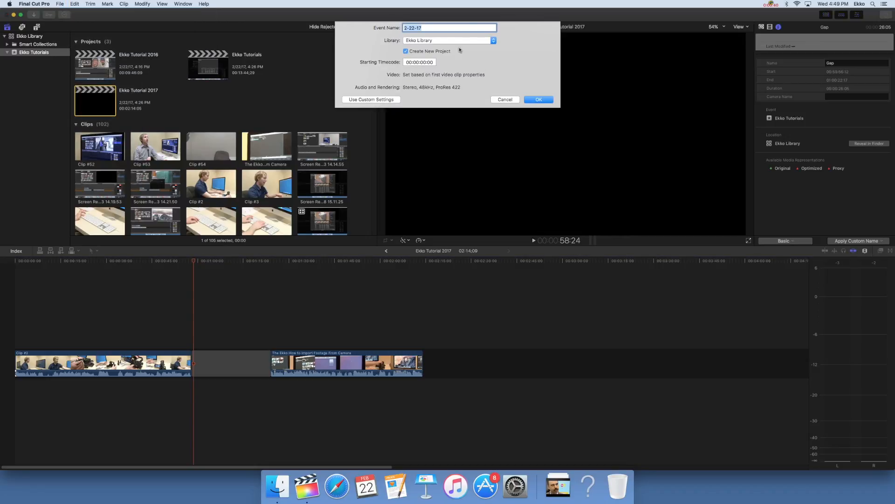
text(Example Package)
click(537, 100)
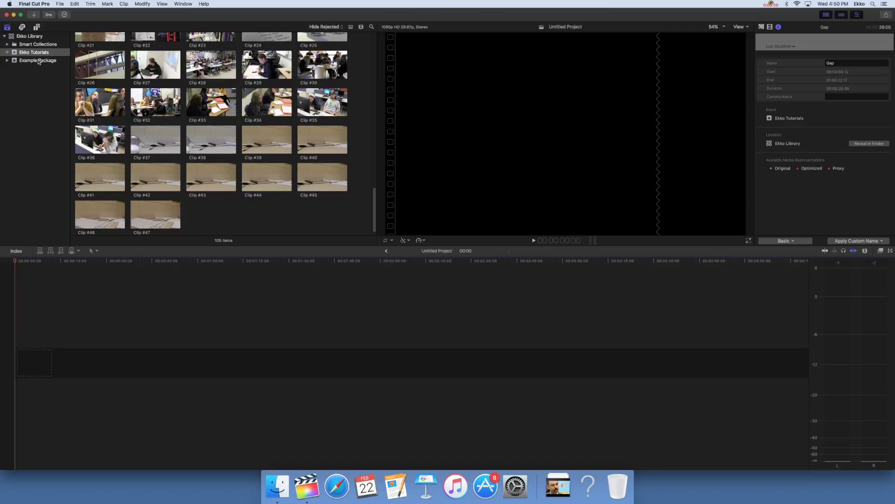
Step: Rename the untitled project in the Example Package event as Example Package
click(29, 60)
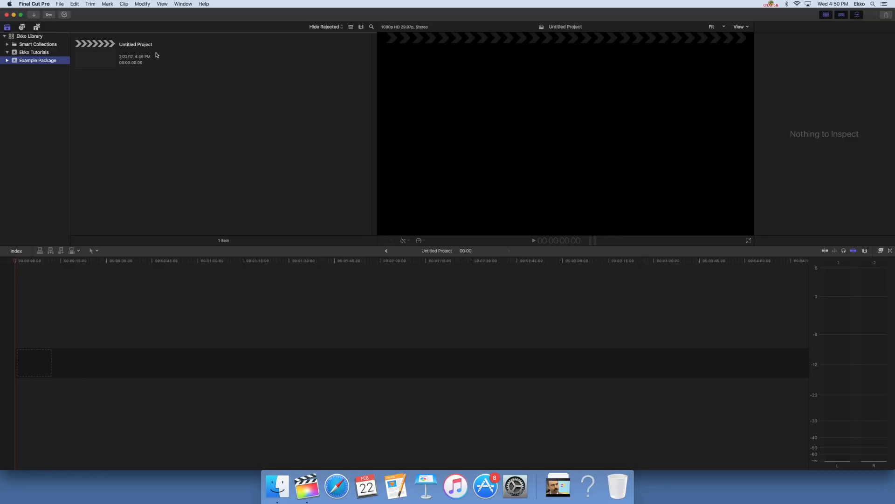
click(102, 55)
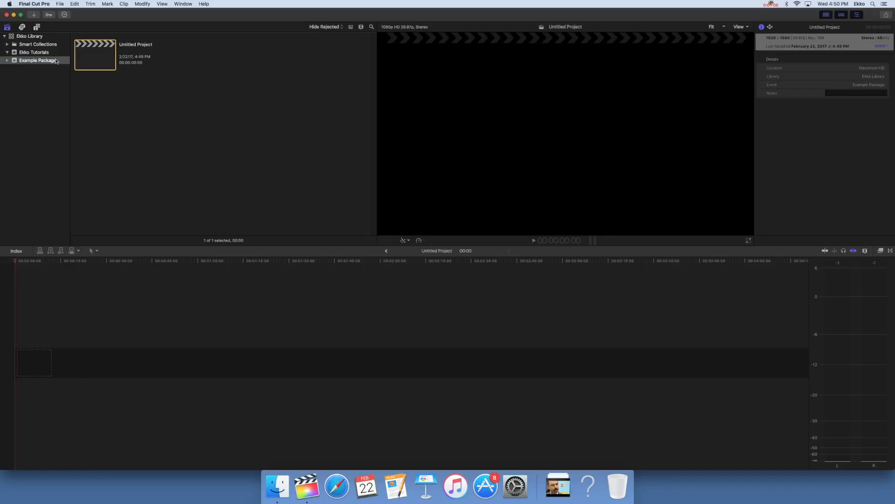
click(130, 45)
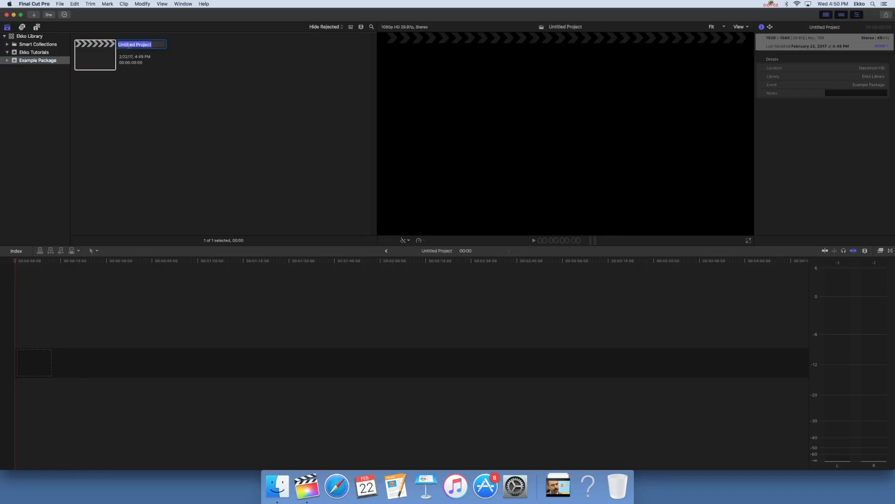
text(Example Package)
key(Return)
click(143, 107)
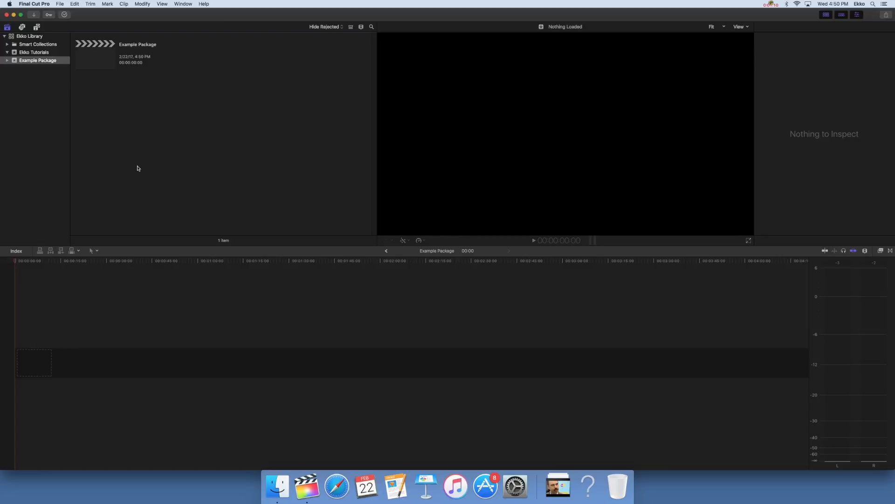
Step: Start a media import to bring in footage from the CANON camera
click(33, 16)
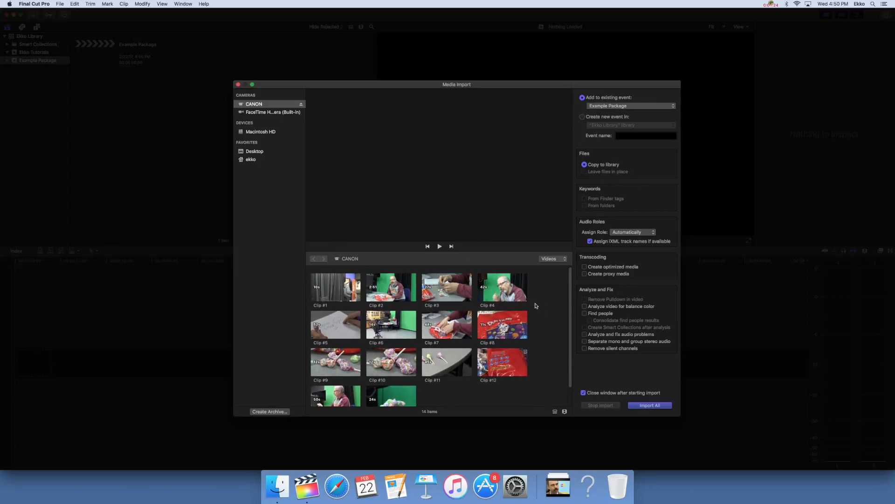
drag(557, 283, 312, 405)
scroll(487, 351, down, 1)
click(543, 354)
scroll(550, 359, up, 1)
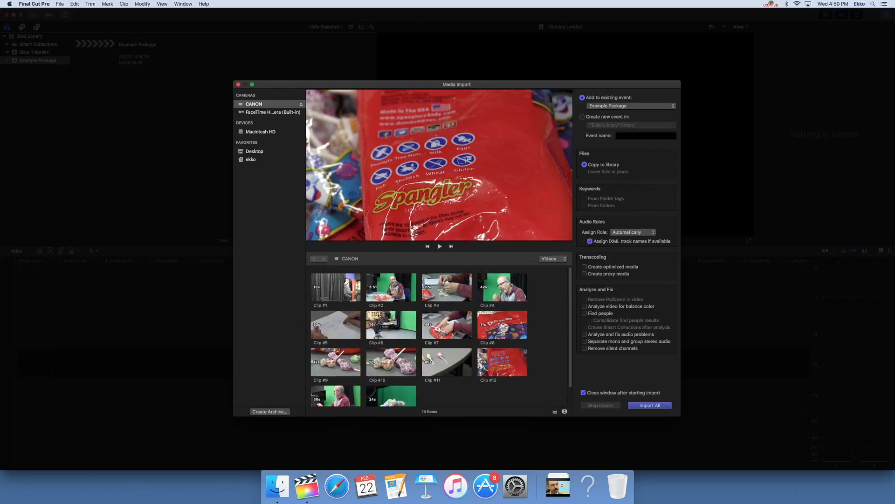
click(330, 292)
scroll(381, 318, down, 1)
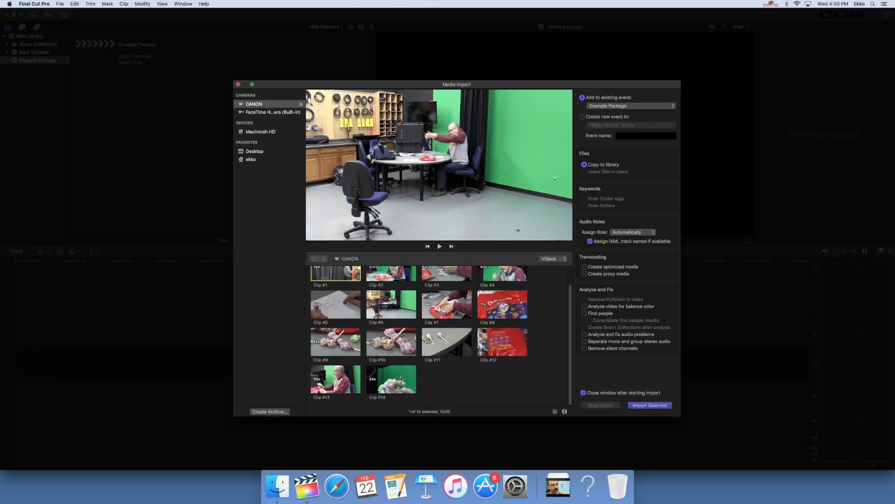
key(super+a)
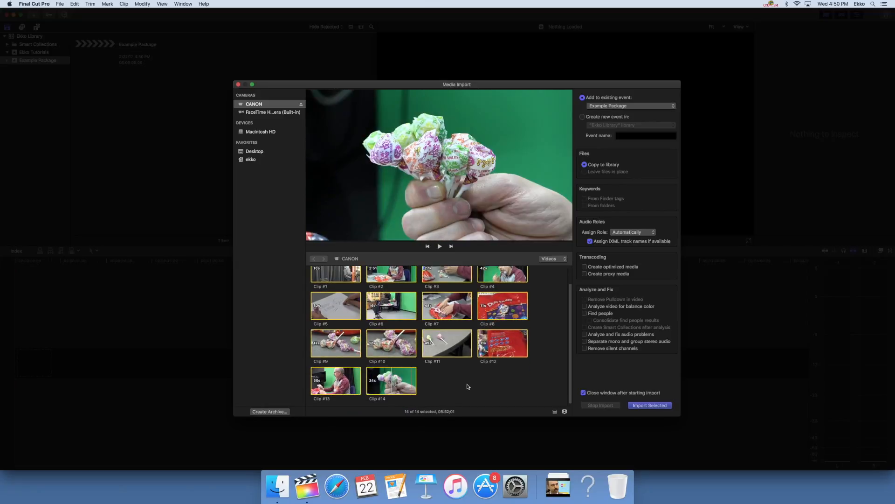
click(553, 346)
scroll(553, 346, up, 1)
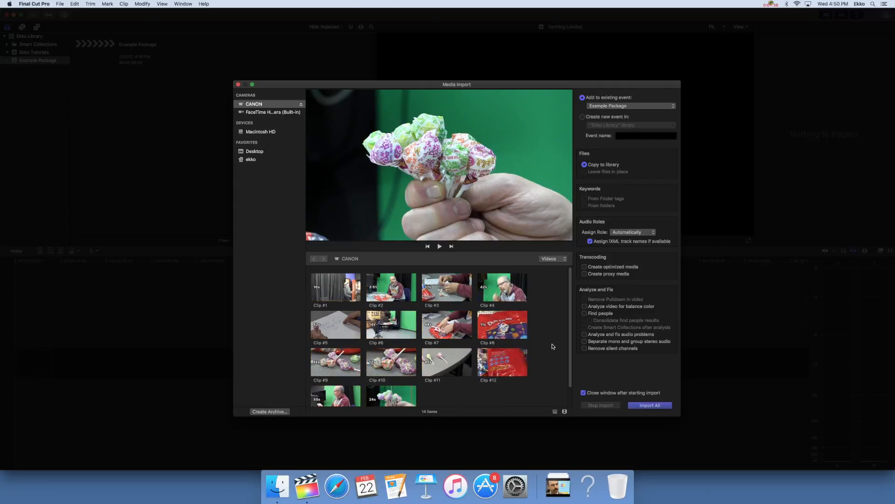
Step: Select all the CANON camera clips and import them into the Example Package event, copying the files to the library
drag(547, 281, 321, 404)
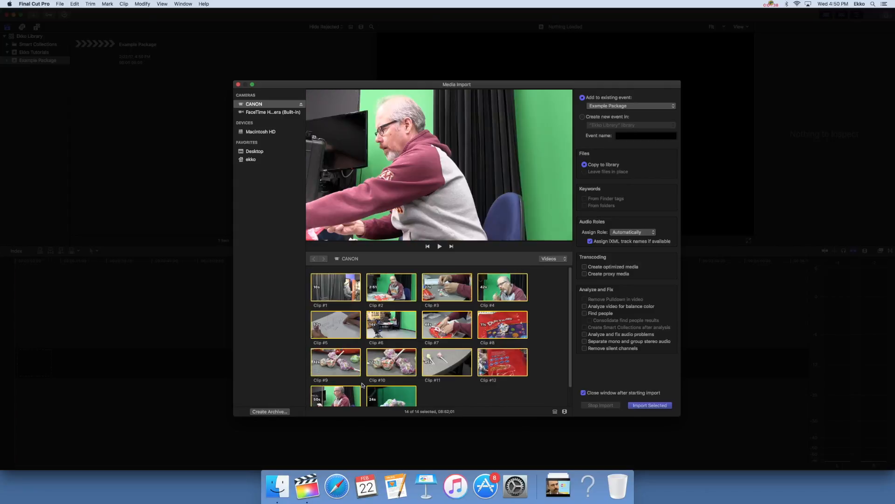
scroll(451, 349, down, 1)
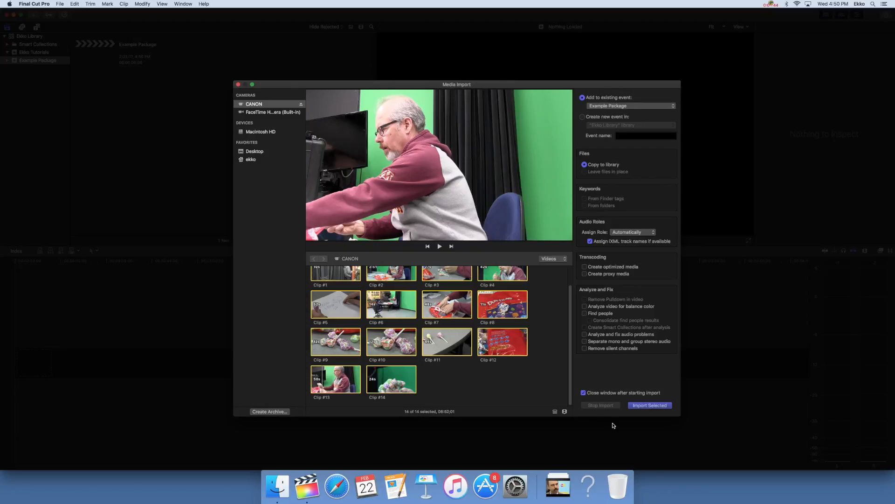
click(643, 406)
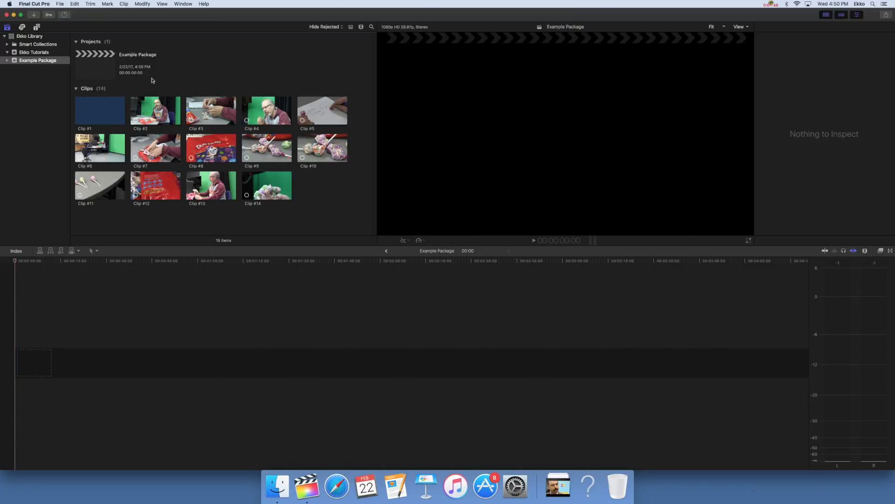
Step: Check the media import's progress in the background tasks, close that window and dismiss the import notification
click(67, 16)
drag(84, 21, 508, 104)
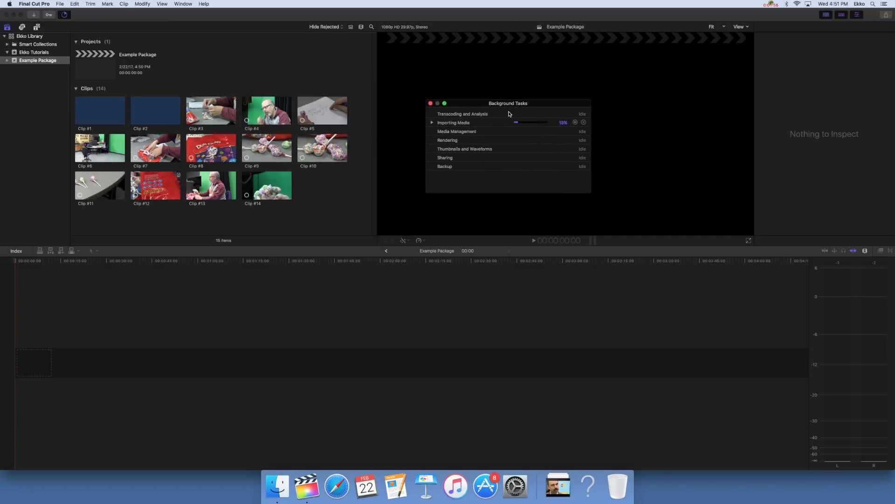
click(432, 122)
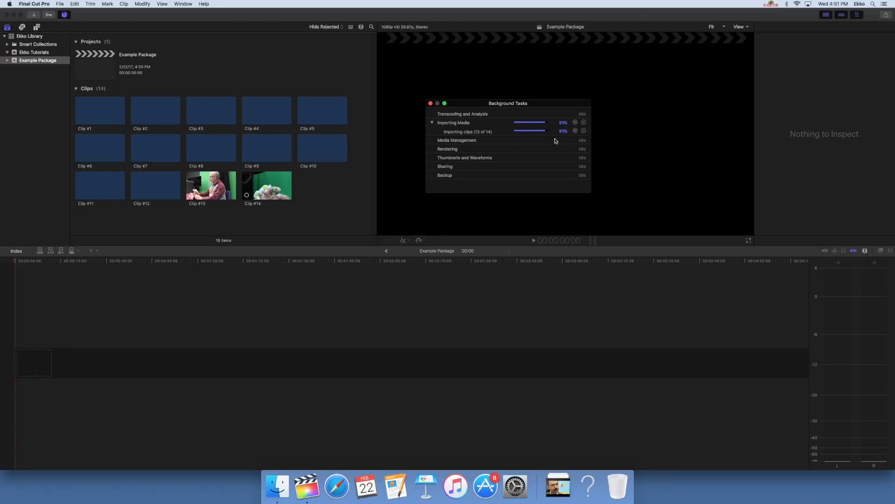
click(431, 103)
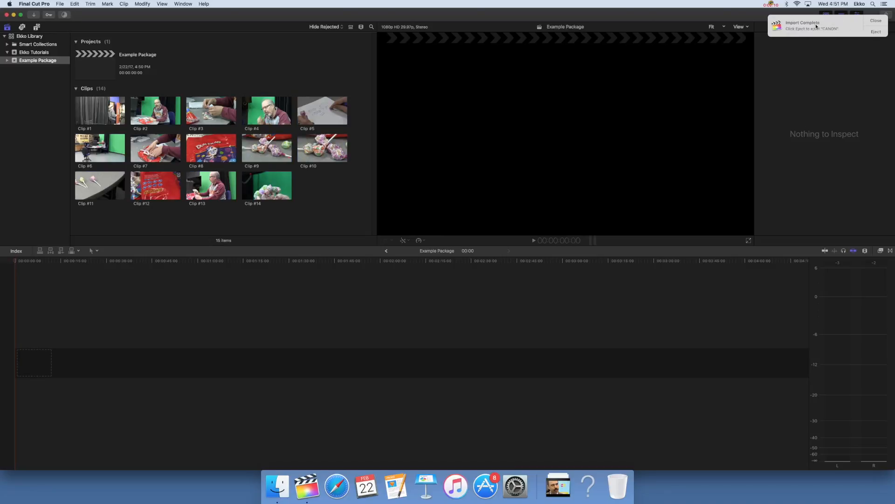
click(877, 24)
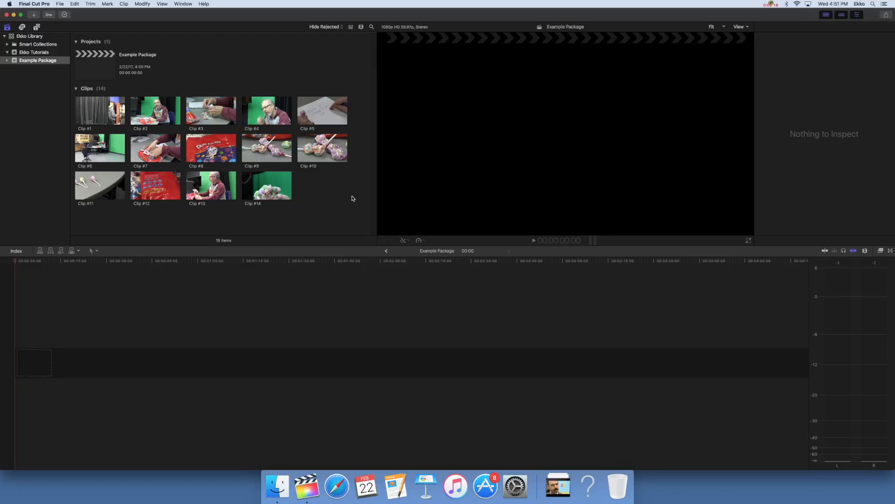
Step: Close Final Cut Pro and eject the CANON memory card from the desktop
click(7, 15)
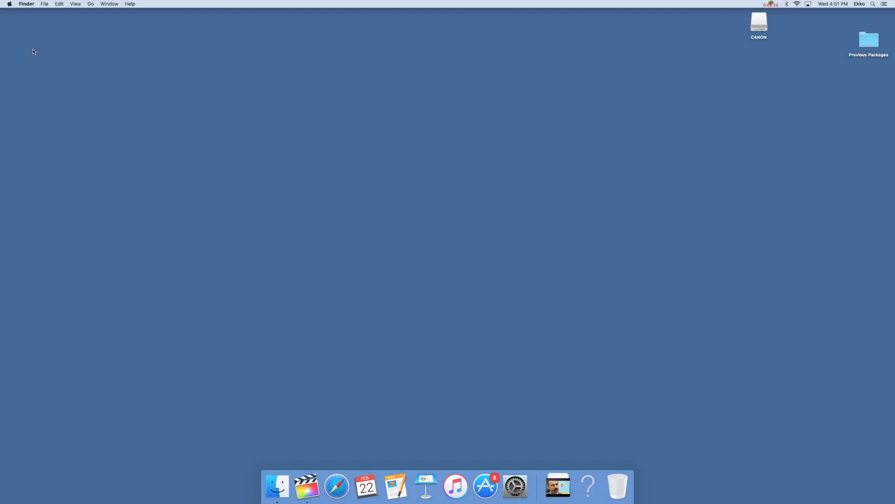
right_click(759, 26)
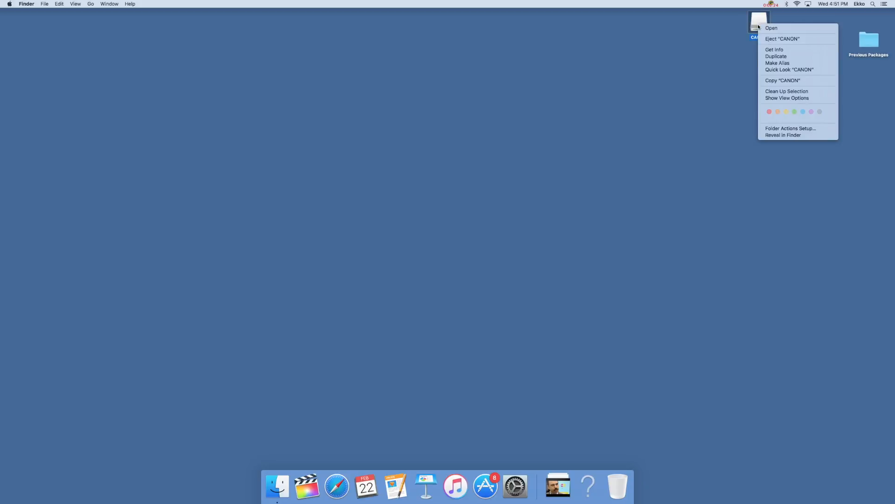
click(805, 40)
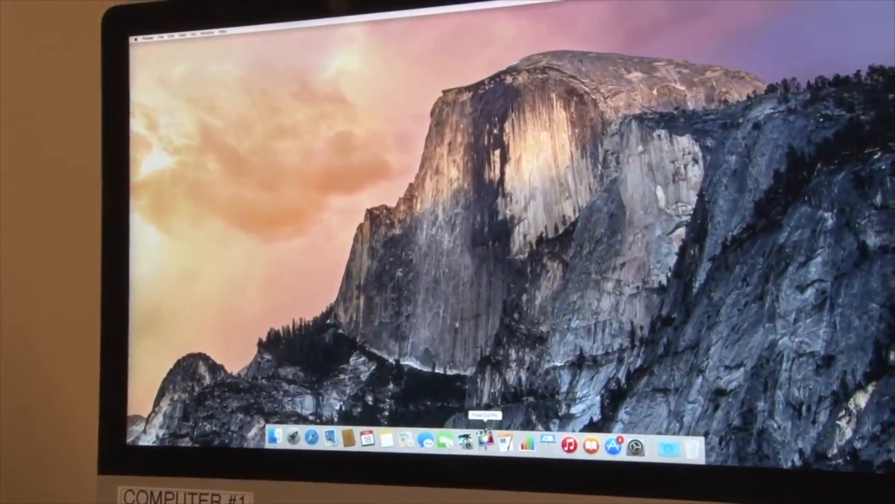
click(485, 441)
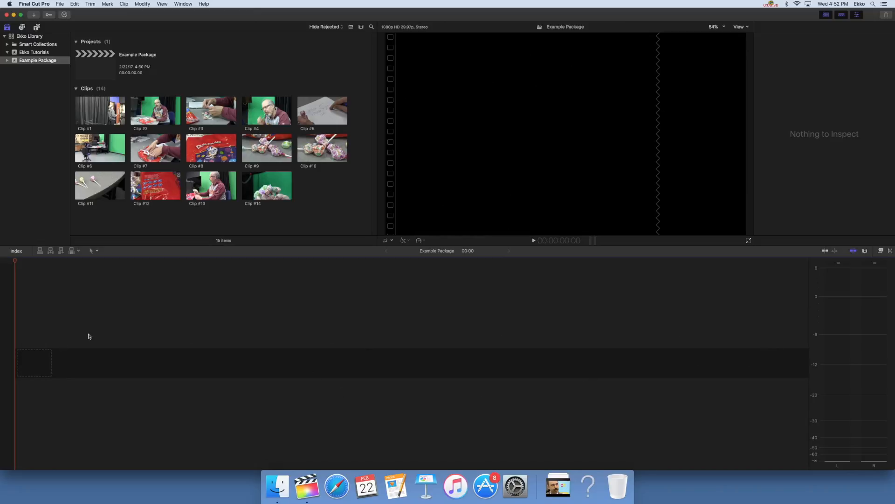
Step: Place the Custom generator at the timeline's start with 1080p HD, 1920x1080, 23.98p settings, and extend it to about 3 minutes 2 seconds
click(37, 28)
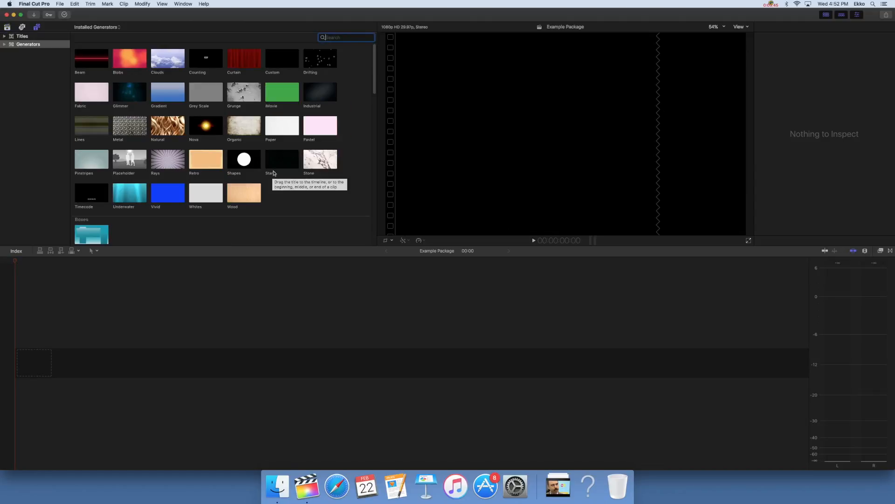
click(279, 66)
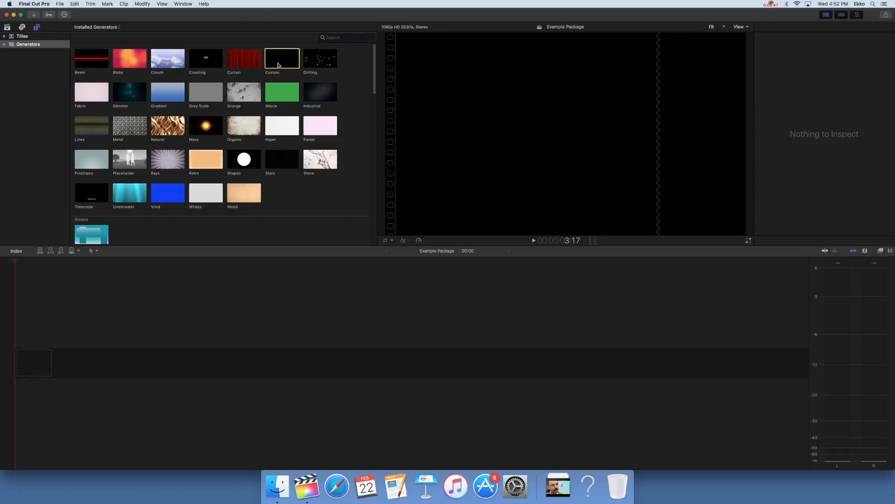
drag(279, 73, 158, 334)
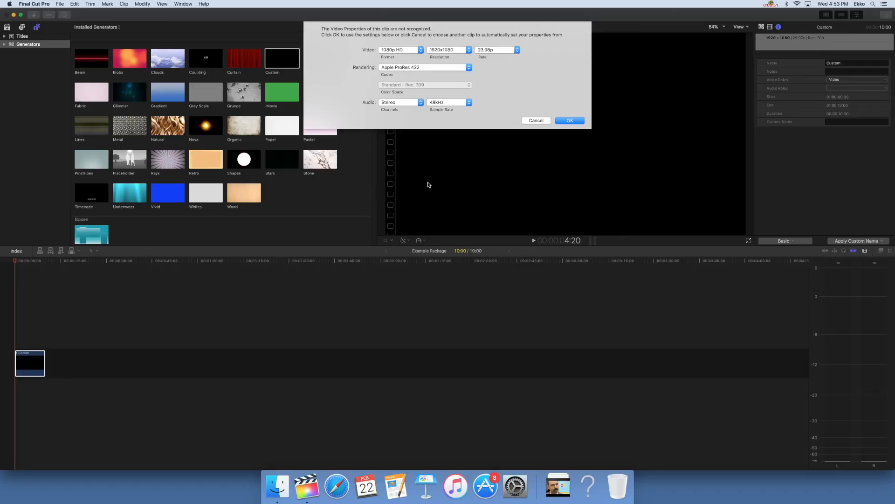
click(568, 121)
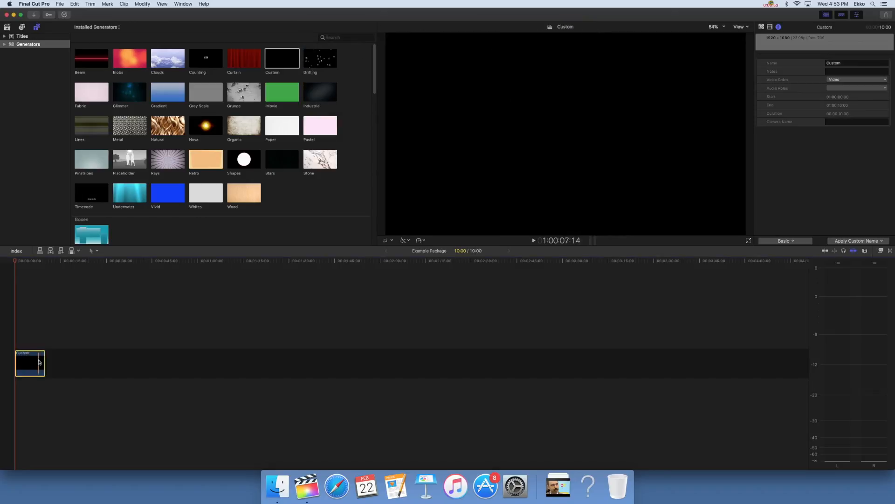
drag(40, 362, 570, 358)
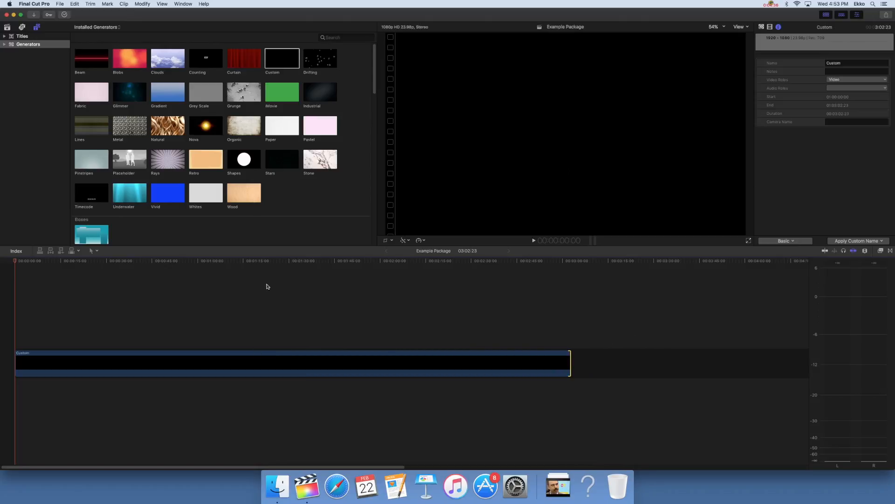
Step: Return to the library's clips and preview Clip #1 and Clip #2, playing part of Clip #2
click(7, 27)
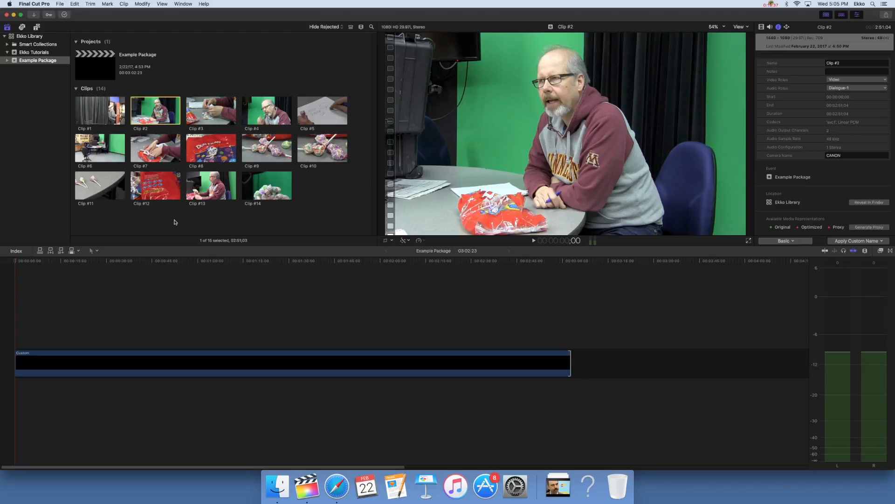
click(80, 113)
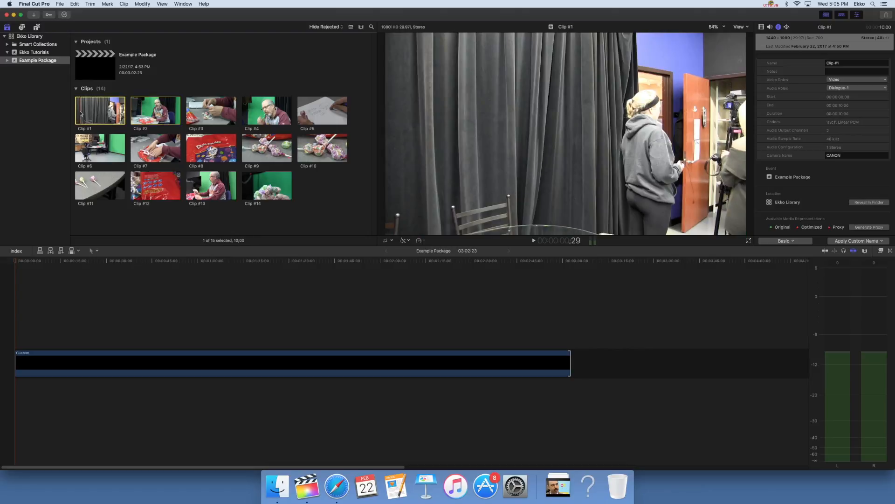
click(138, 113)
key(space)
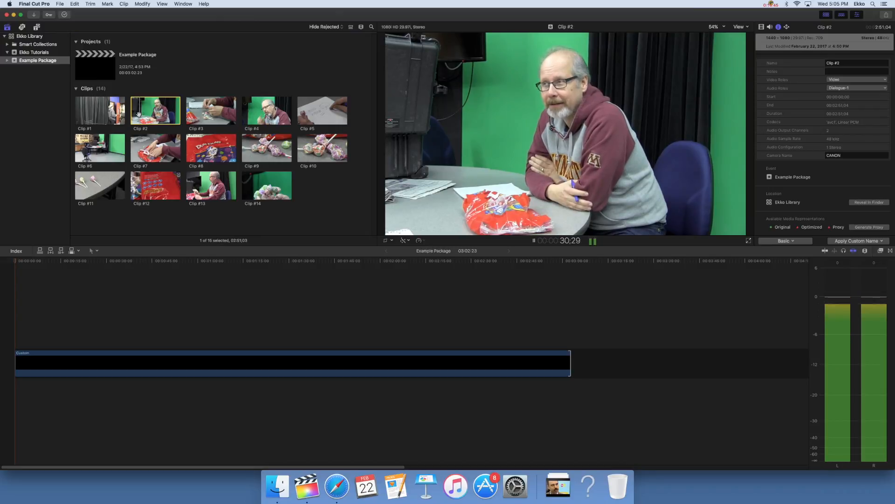
key(space)
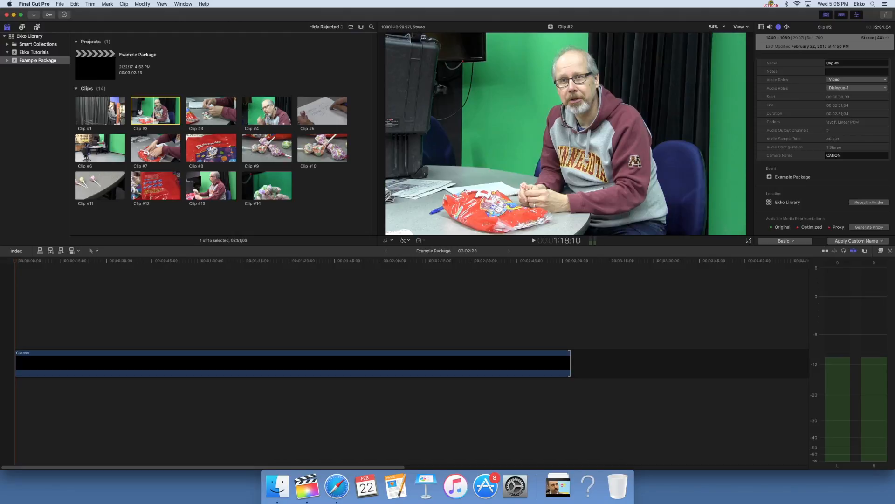
Step: Show the event's clips as a list and select Clip #2 in its filmstrip
click(353, 27)
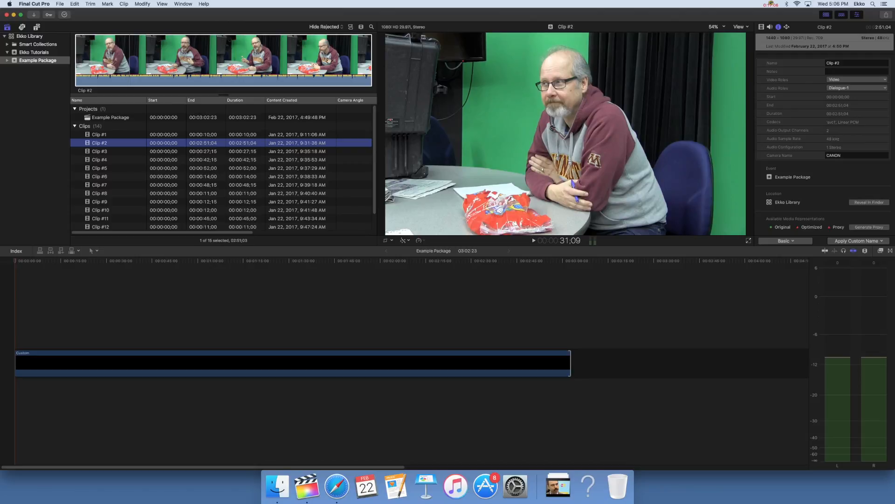
click(122, 61)
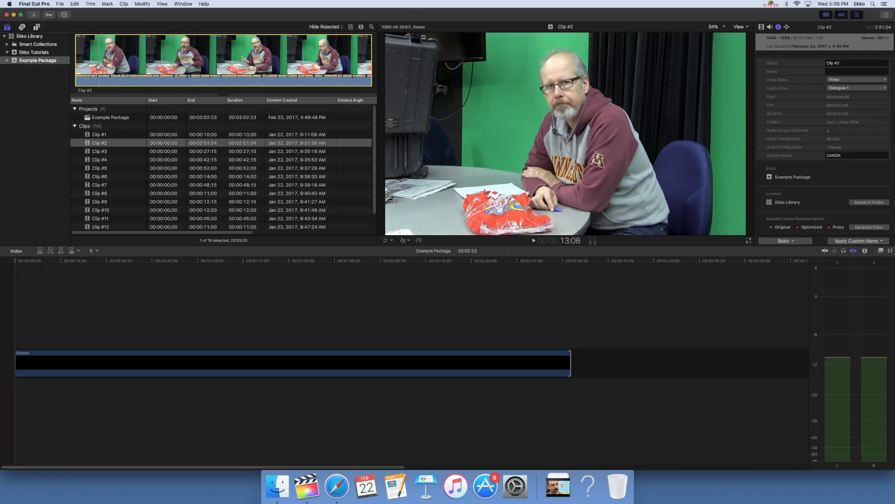
Step: Mark a 22:17 range of Clip #2 ending at 46:29 and place it above the generator near the 15-second mark
key(space)
key(XF86AudioRaiseVolume)
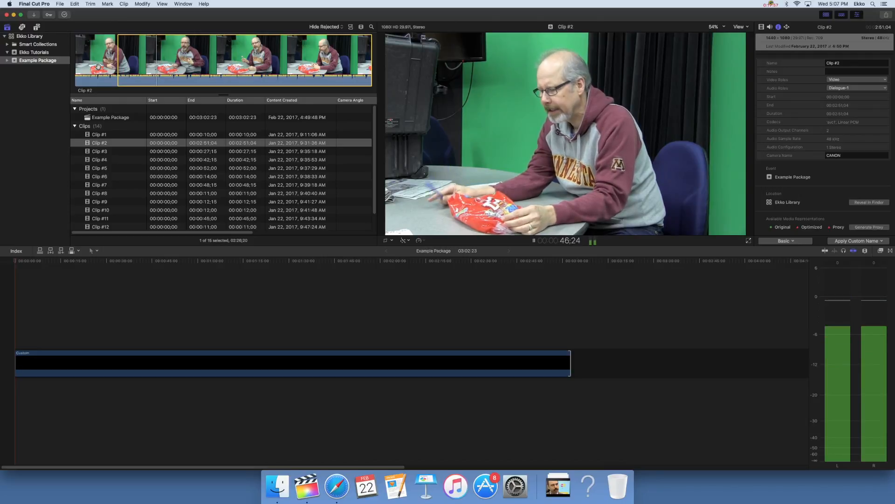
key(space)
key(o)
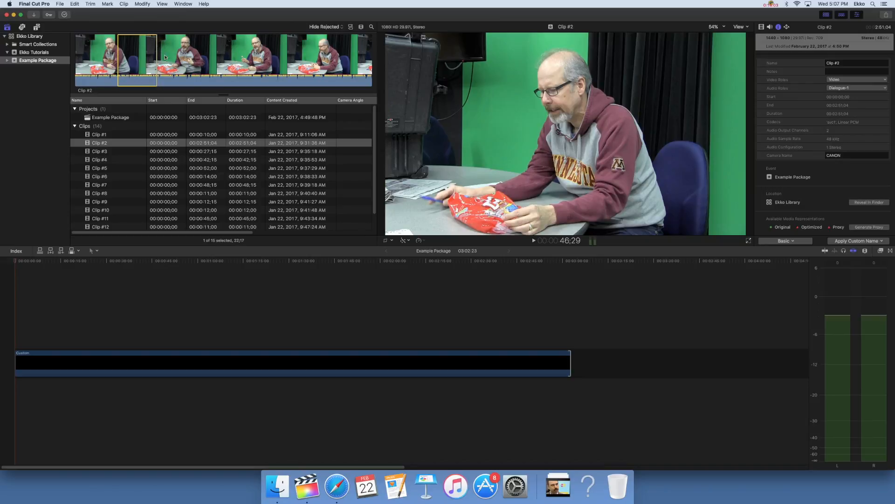
drag(137, 48, 64, 324)
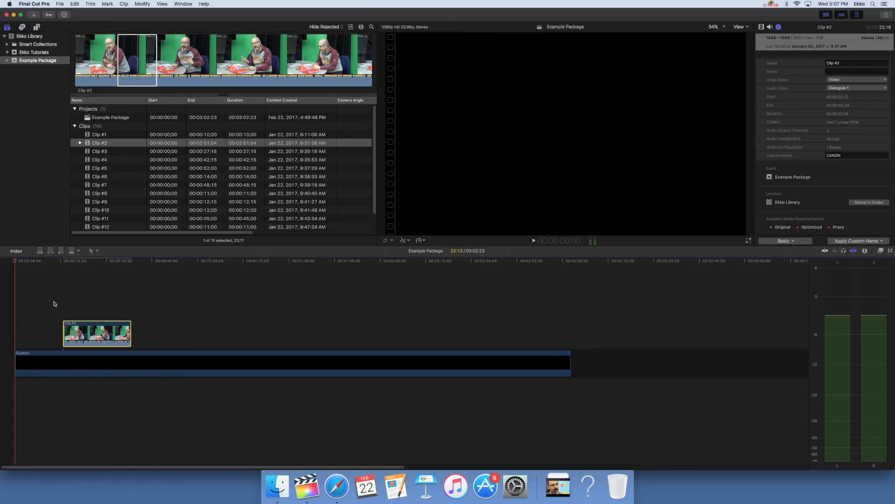
click(60, 300)
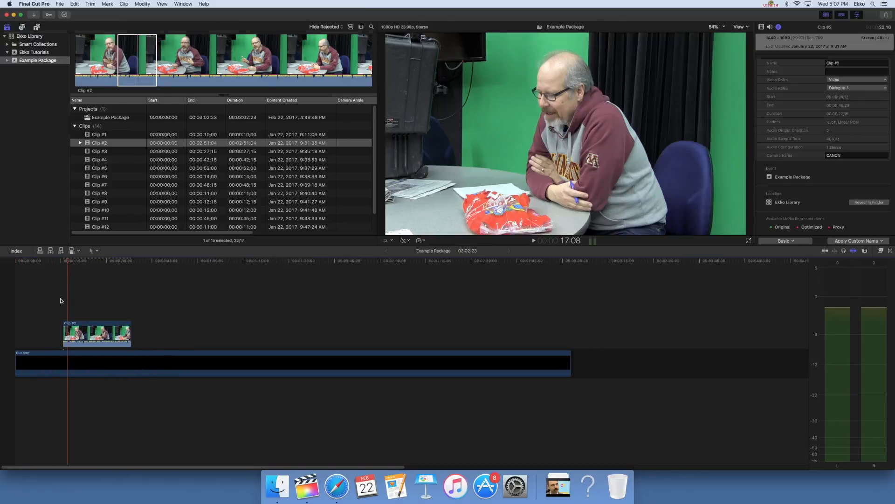
Step: Show the clips as thumbnails, mark a 3-second range of Clip #7, and place it directly before Clip #2 in the timeline
click(351, 27)
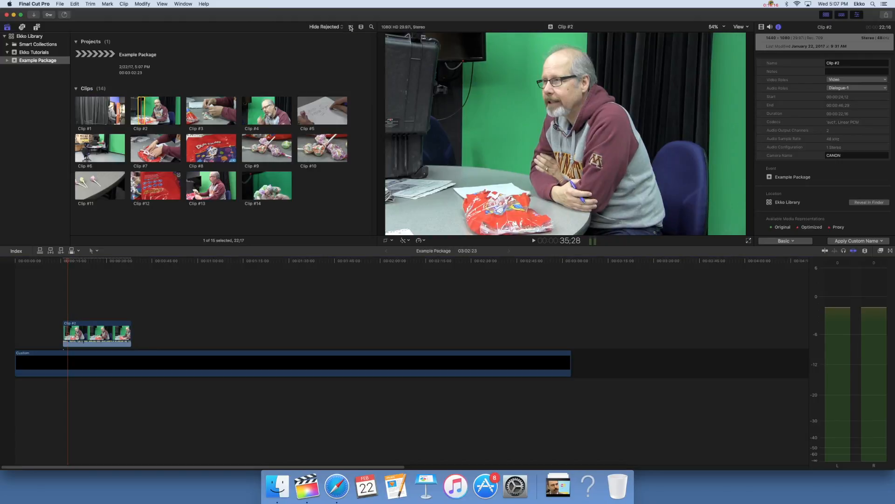
click(141, 148)
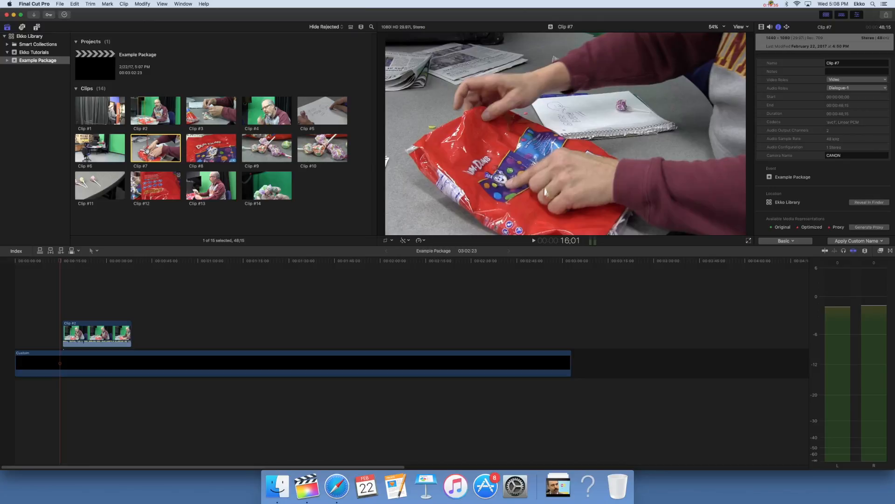
key(i)
key(space)
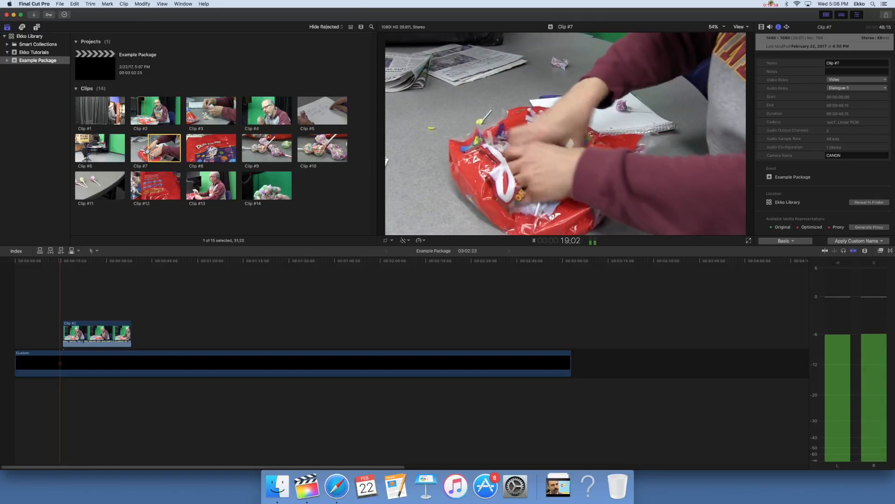
key(space)
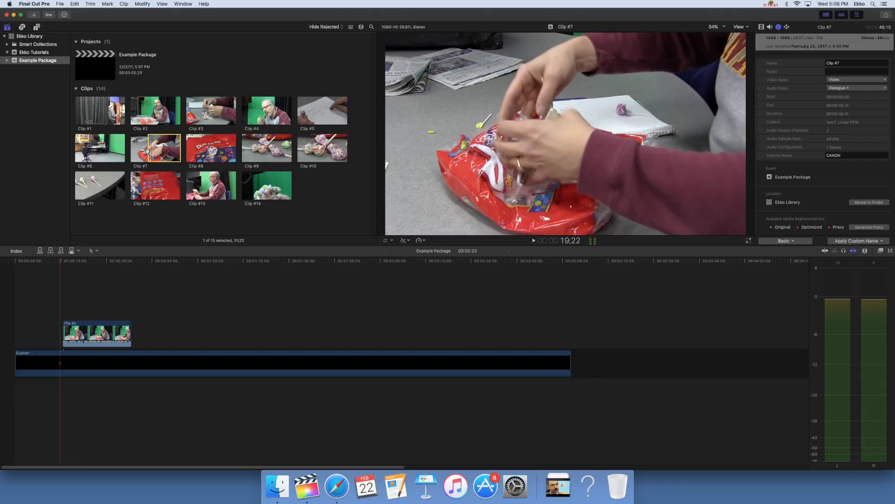
key(o)
drag(149, 148, 54, 319)
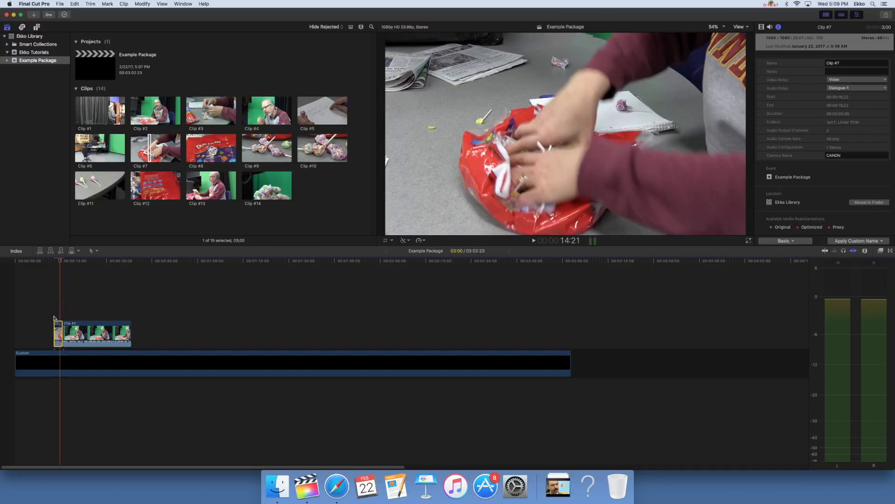
click(54, 315)
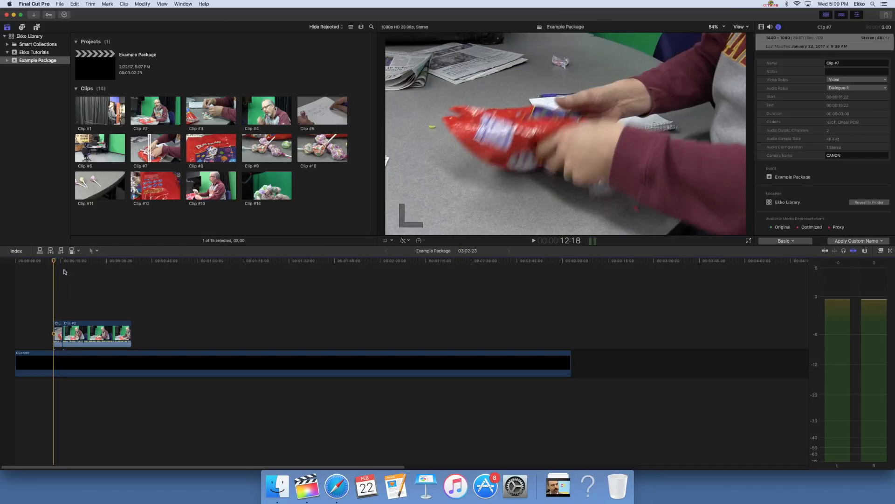
Step: Move Clip #7 and Clip #2 together to start at 10:08 in the timeline and play back the transition between them
click(11, 264)
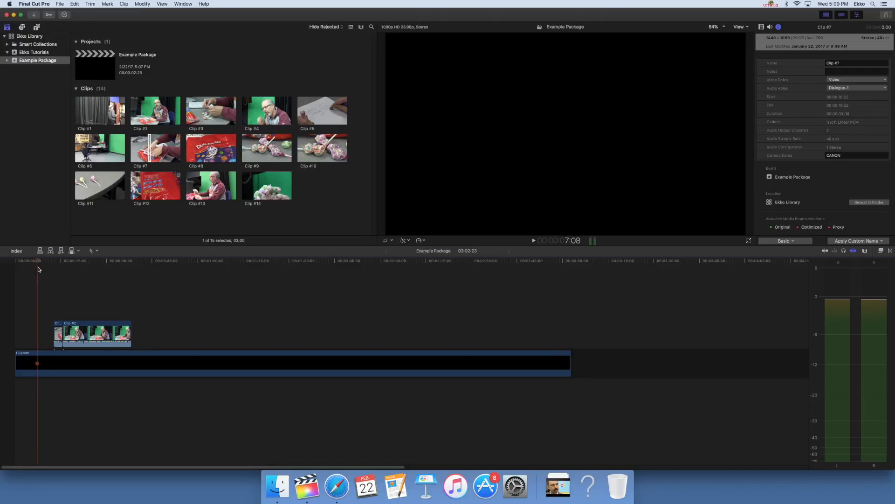
drag(42, 270, 47, 271)
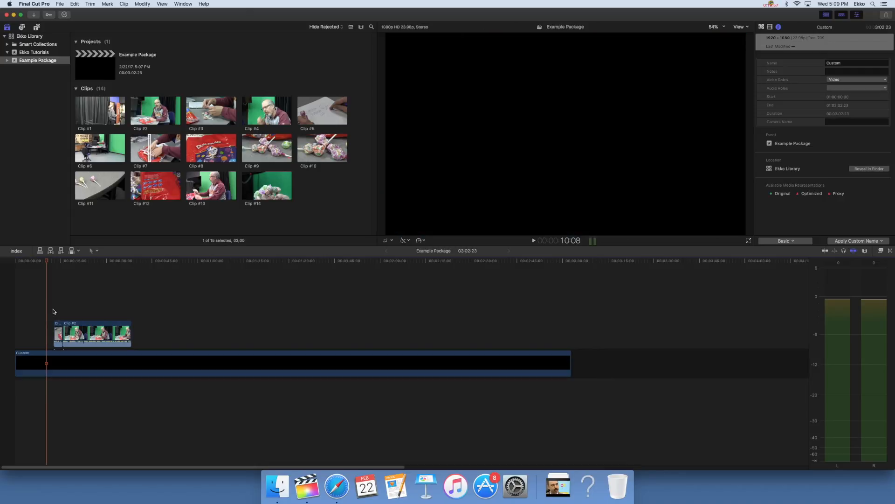
click(69, 328)
drag(69, 327, 51, 331)
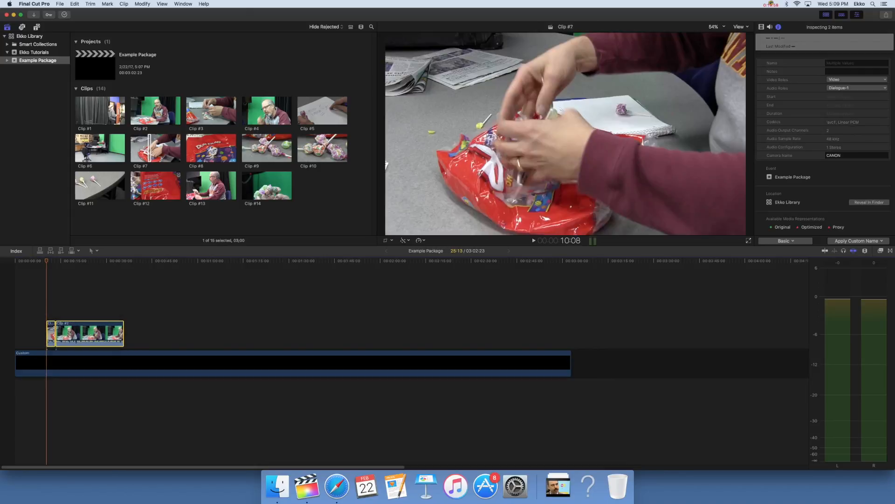
click(47, 309)
key(space)
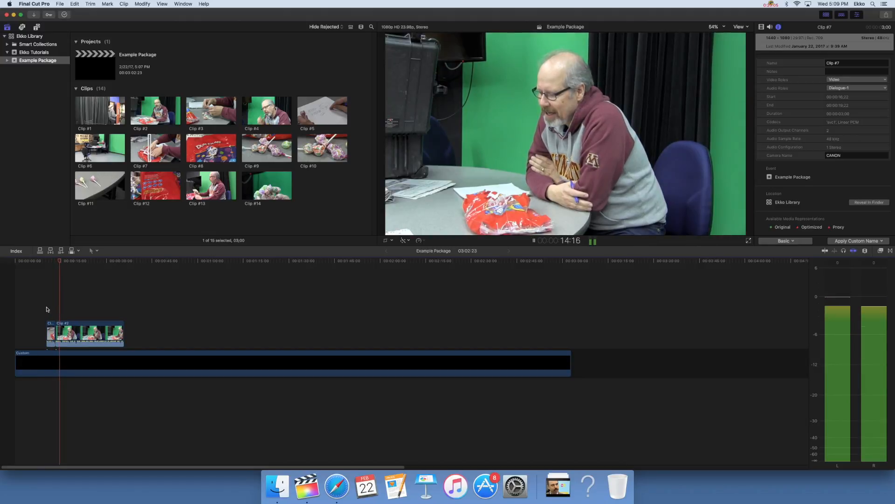
key(space)
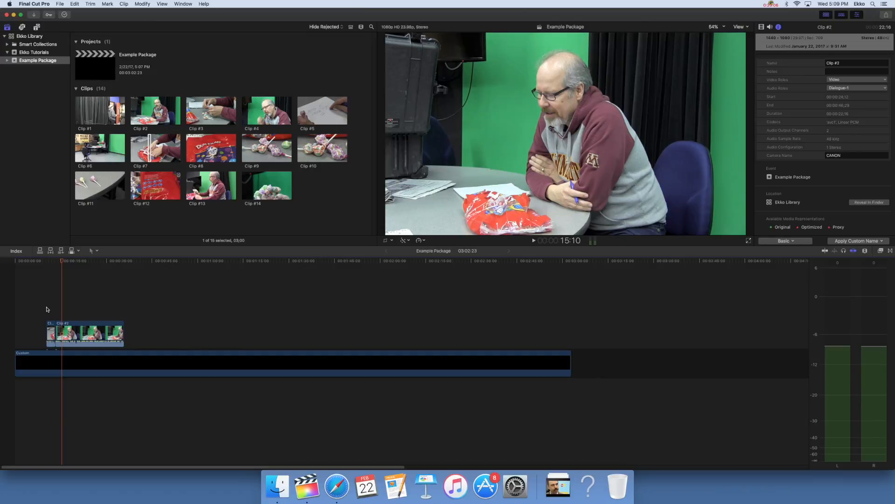
Step: In list view, mark a second range of Clip #2, 14:07 long, and place it above the generator, spaced after the first Clip #2 segment
click(153, 116)
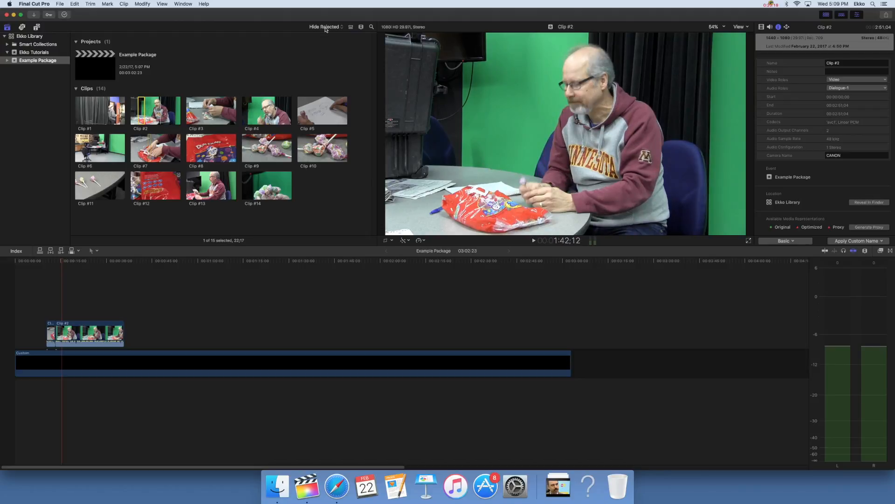
click(351, 28)
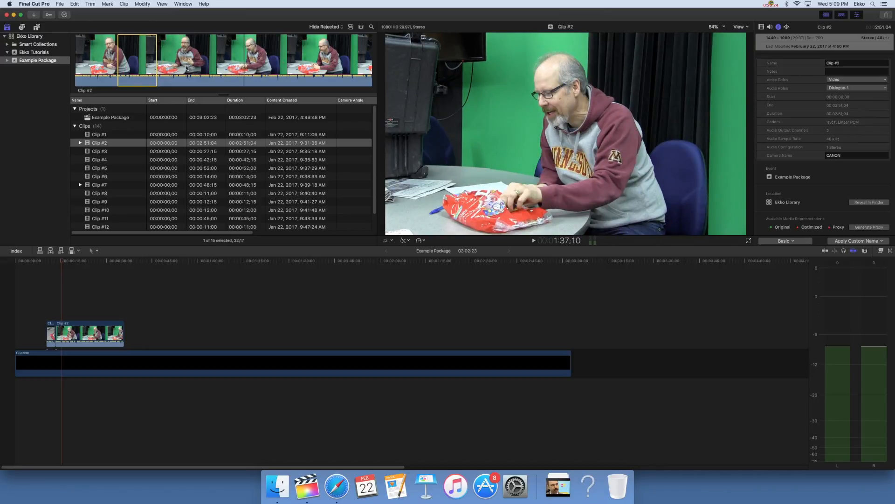
key(space)
key(i)
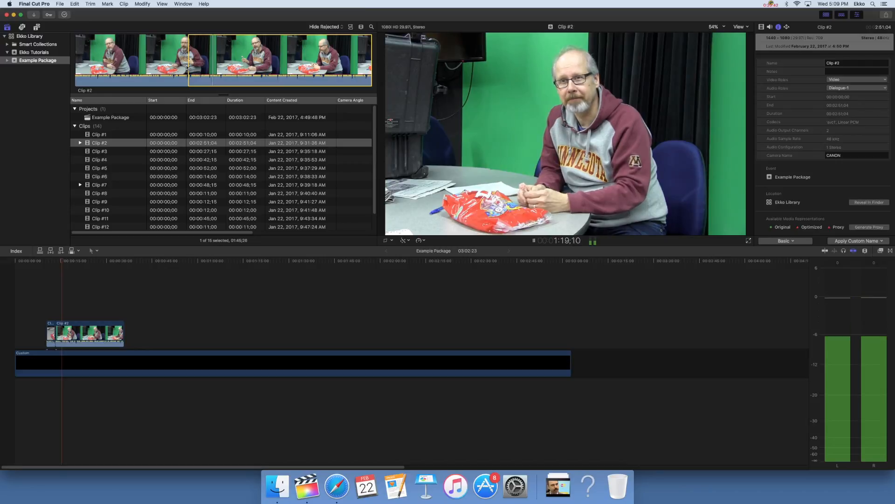
key(space)
drag(187, 67, 180, 331)
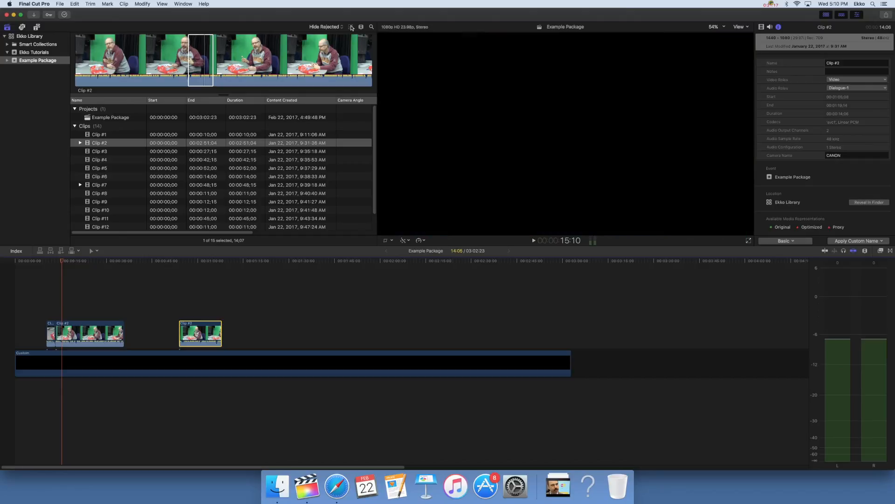
Step: Return to thumbnails, mark a 5:10 range of Clip #4 ending near 22:28, and place it above the generator near 1:30
click(351, 27)
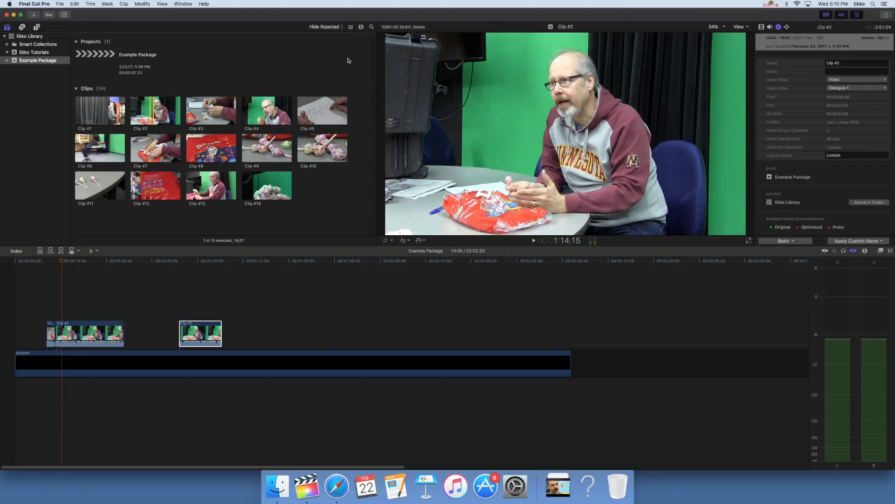
click(87, 185)
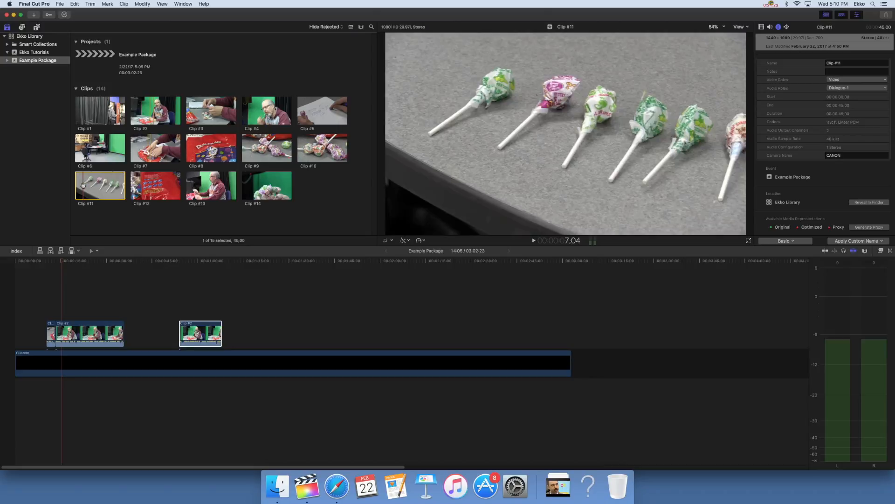
click(269, 119)
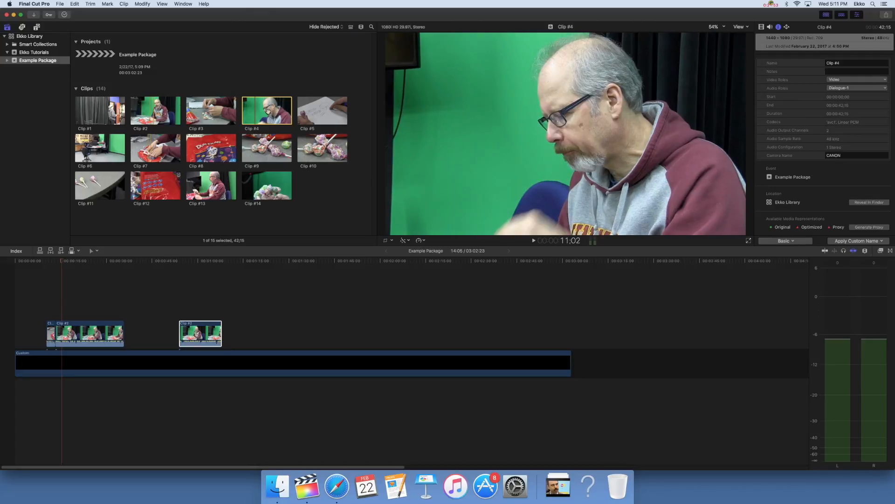
key(space)
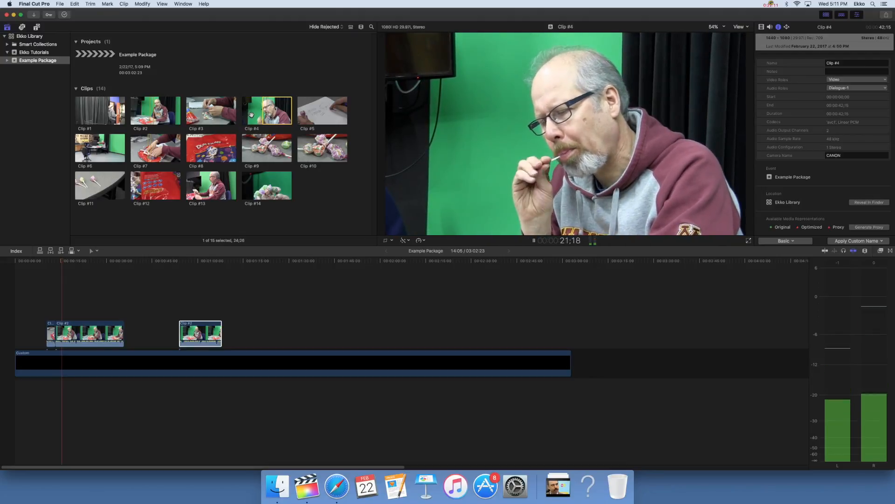
key(space)
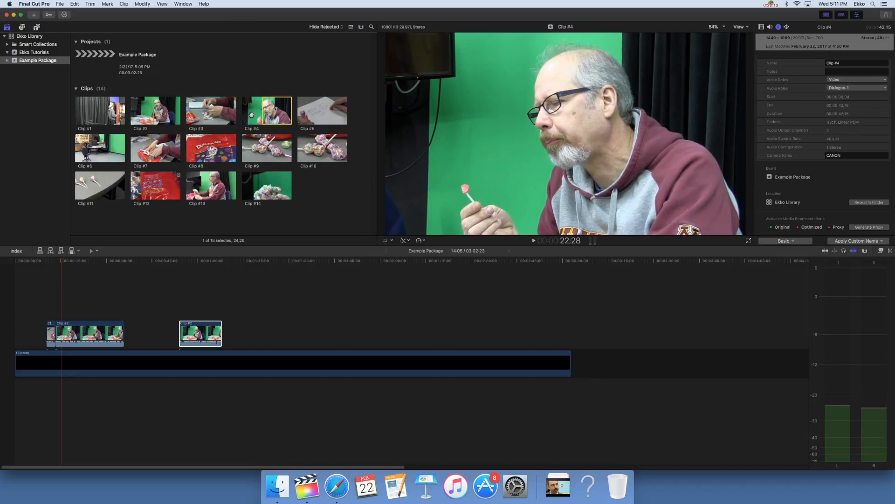
drag(263, 110, 294, 334)
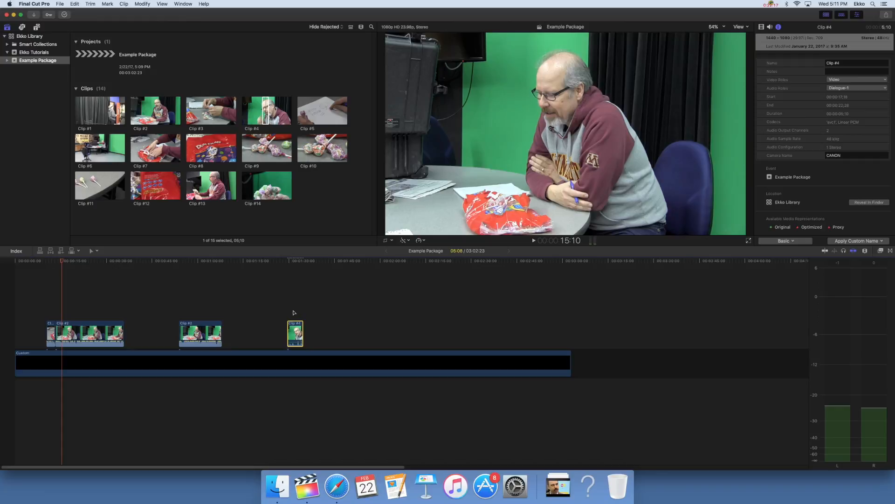
click(294, 311)
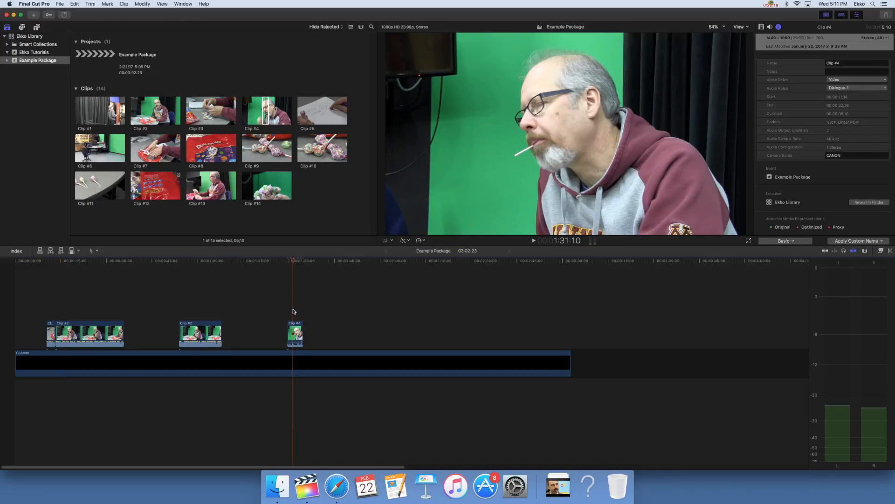